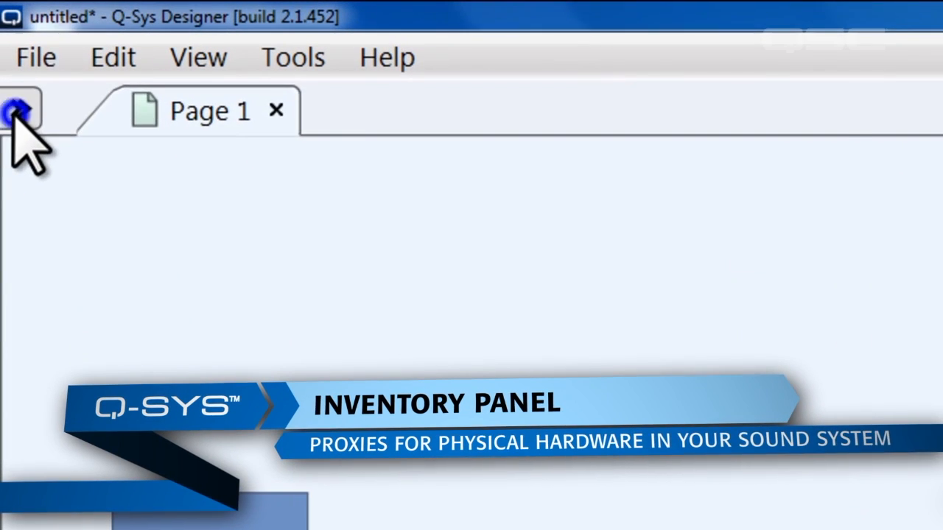
Show the Inventory and rename the Core-1 core as PrimaryCoreA.
{"action": "left_click", "coordinate": [11, 59]}
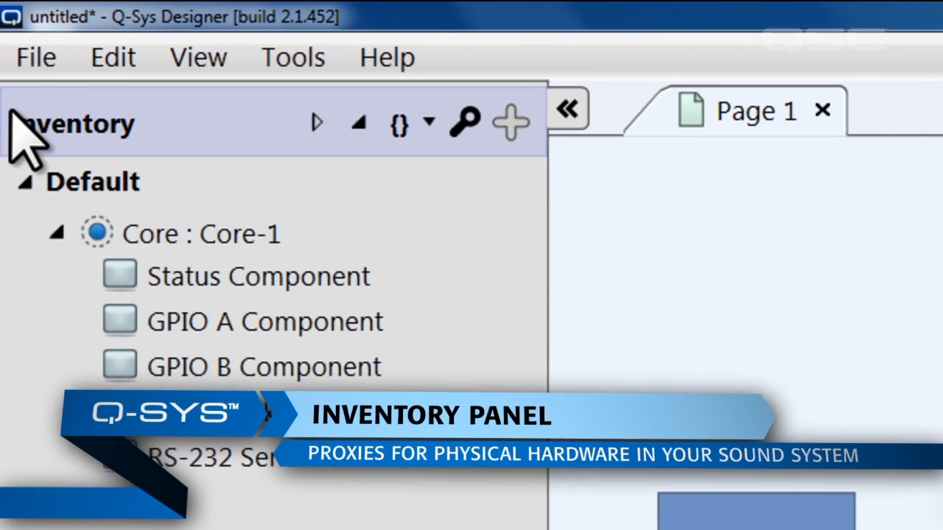
{"action": "left_click", "coordinate": [186, 233]}
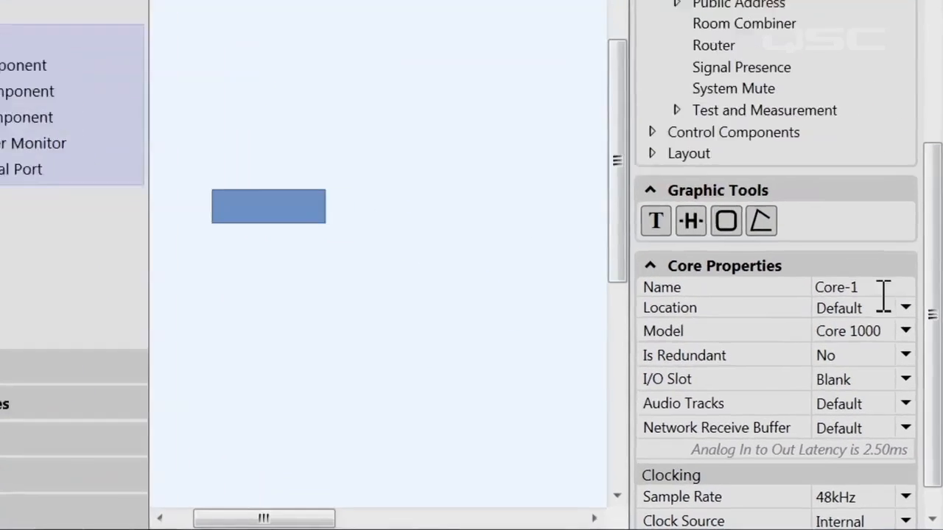
{"action": "mouse_move", "coordinate": [858, 318]}
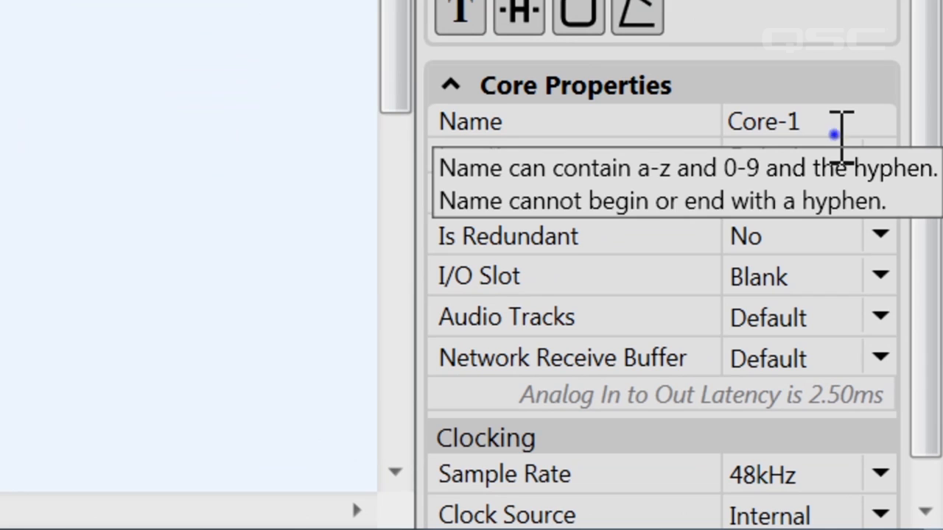
{"action": "left_click", "coordinate": [836, 135]}
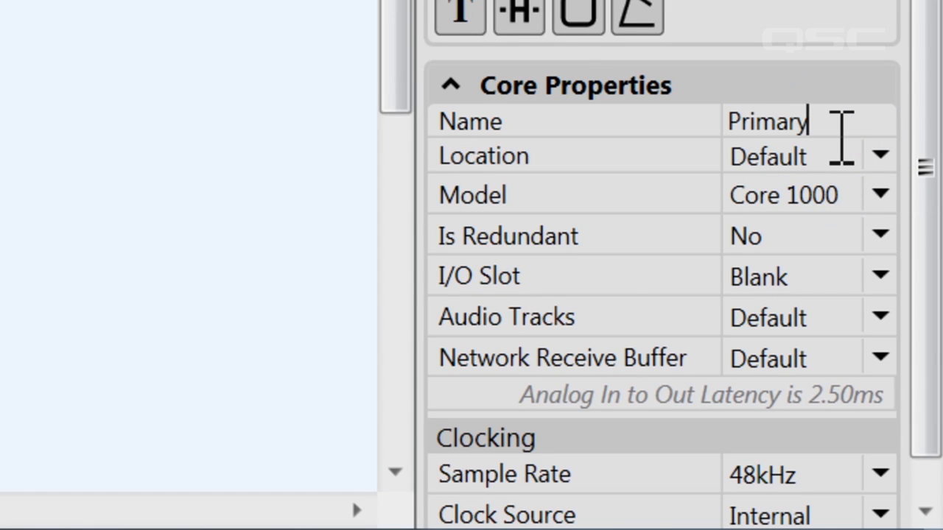
{"action": "type", "text": "PrimaryCoreA-"}
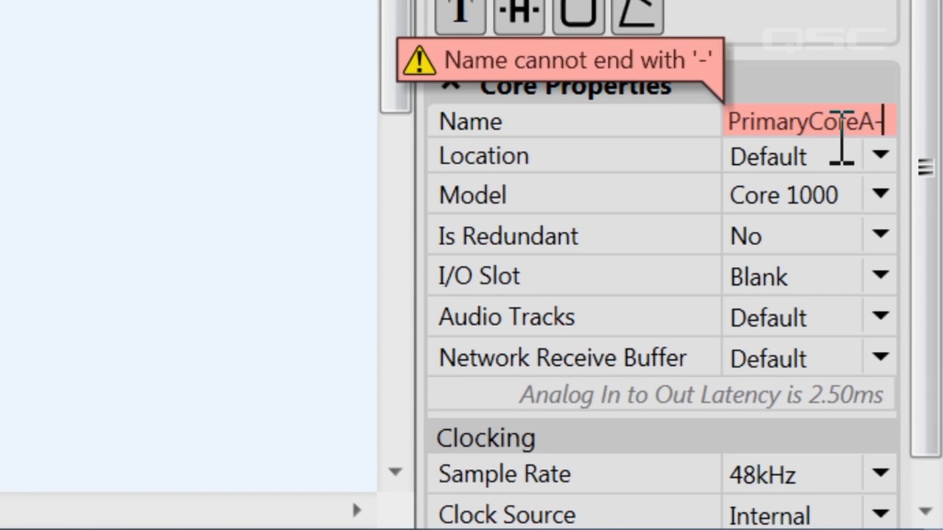
{"action": "key", "text": "BackSpace"}
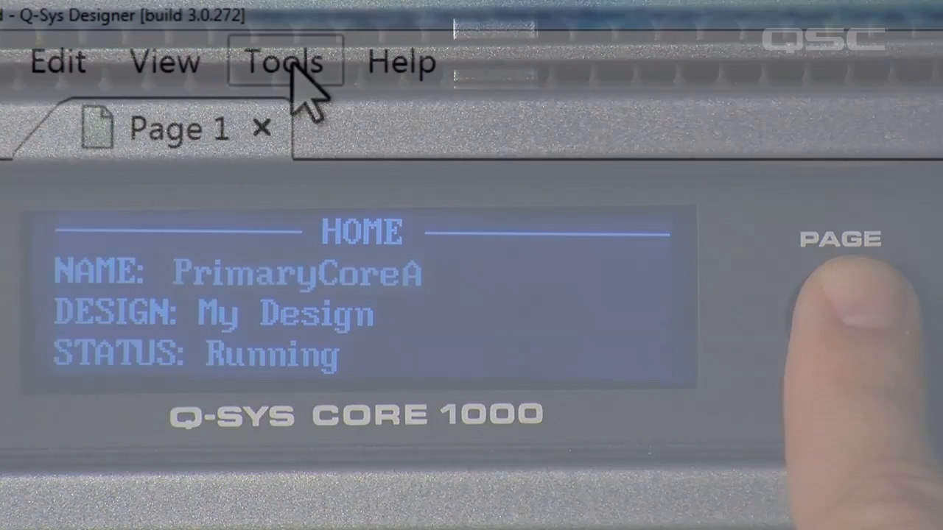
Open the Configurator and examine the name and settings of the primarycorea core.
{"action": "left_click", "coordinate": [295, 70]}
{"action": "left_click", "coordinate": [217, 310]}
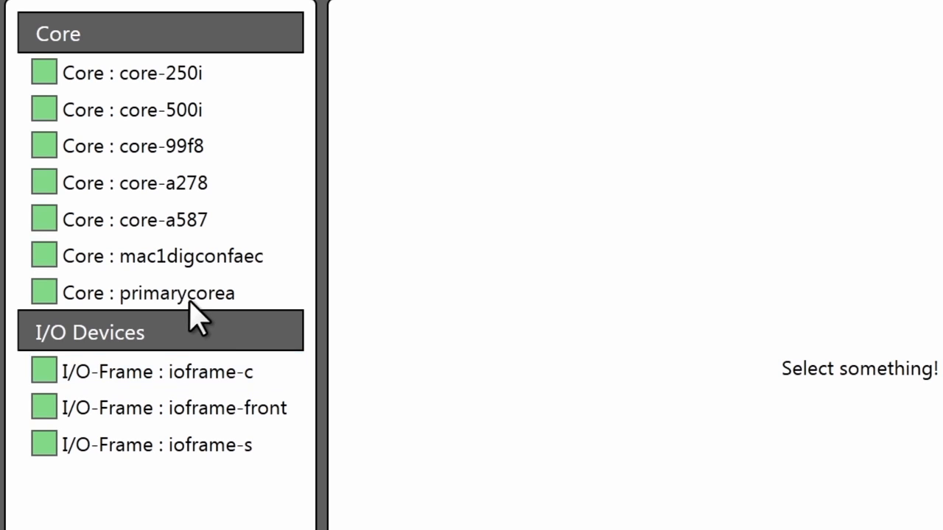
{"action": "left_click", "coordinate": [165, 283]}
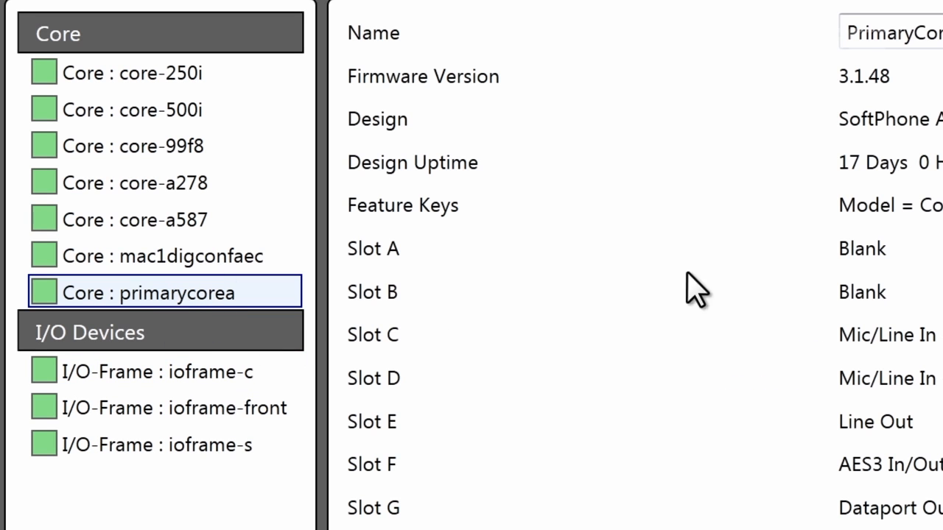
{"action": "left_click", "coordinate": [941, 33]}
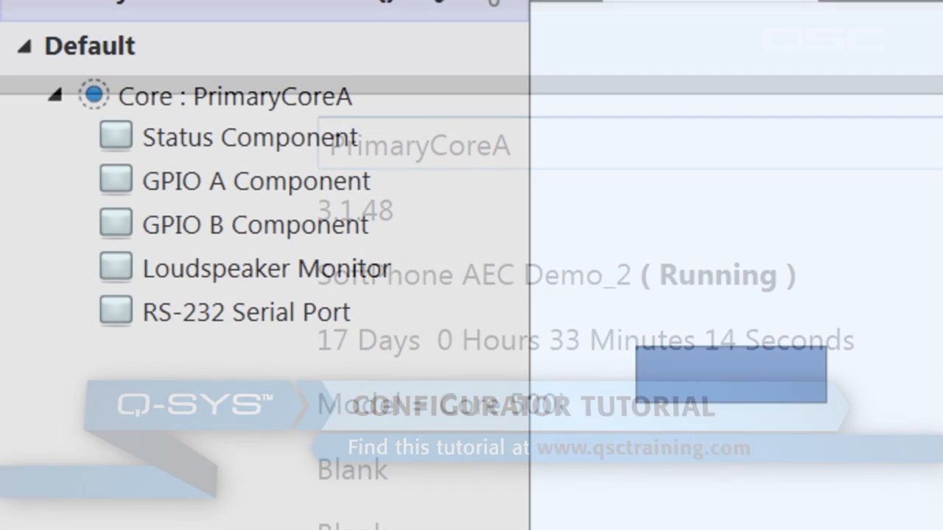
Set the location of the PrimaryCoreA core to FrontofHouse.
{"action": "left_click", "coordinate": [178, 107]}
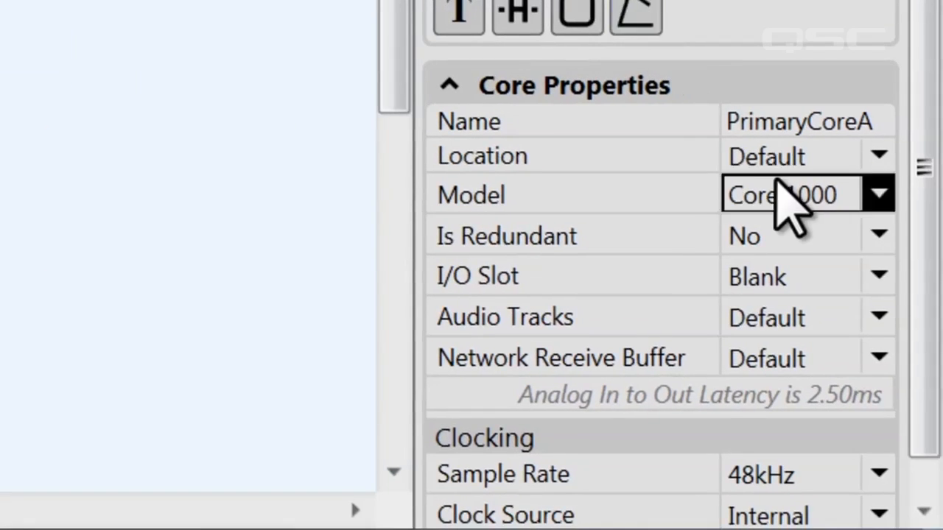
{"action": "left_click", "coordinate": [787, 153]}
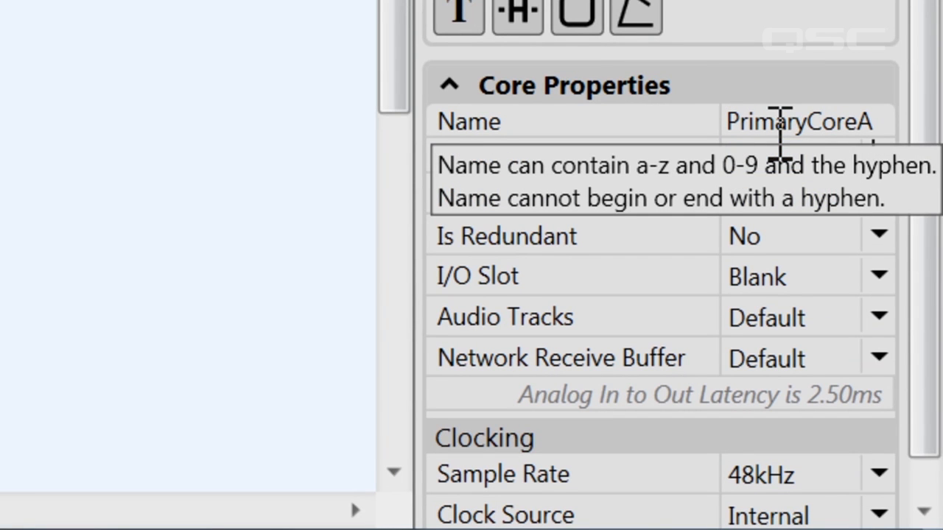
{"action": "left_click", "coordinate": [328, 170]}
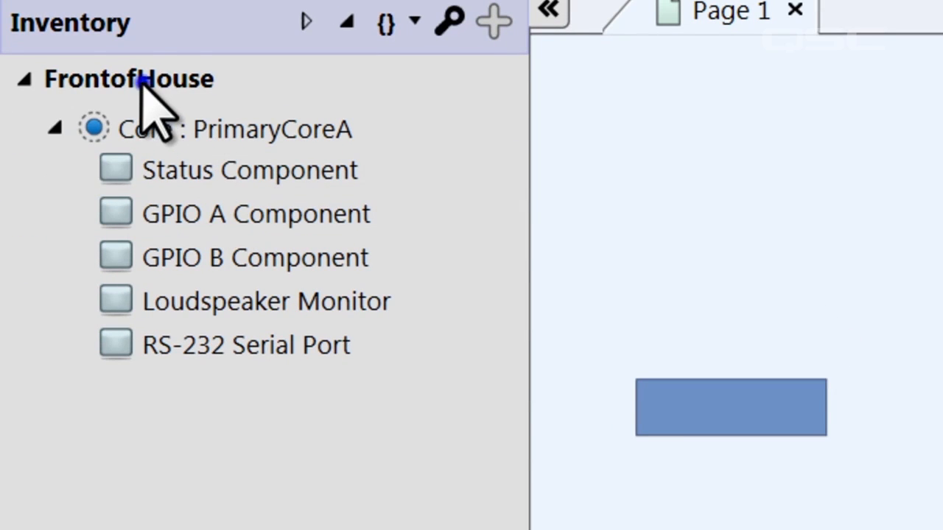
Make the PrimaryCoreA core redundant and name its backup core BackupCoreB.
{"action": "left_click", "coordinate": [171, 125]}
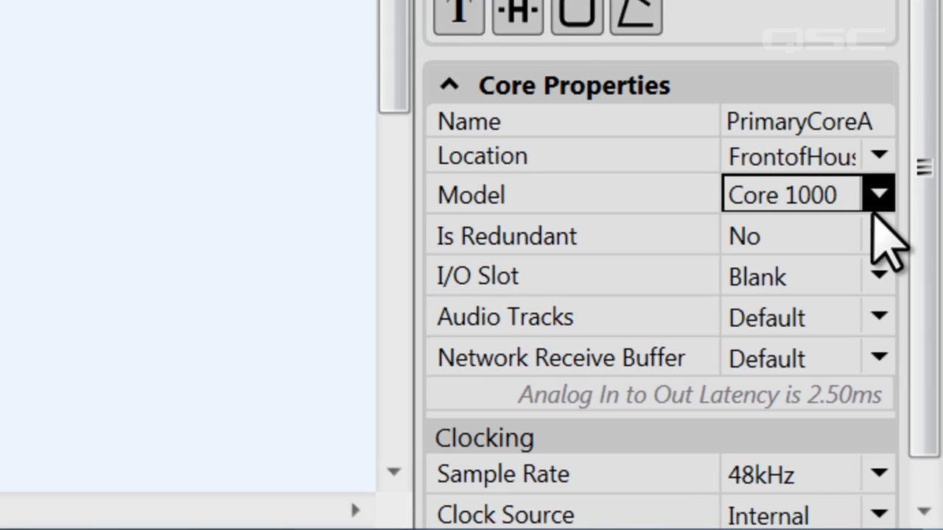
{"action": "left_click", "coordinate": [876, 234]}
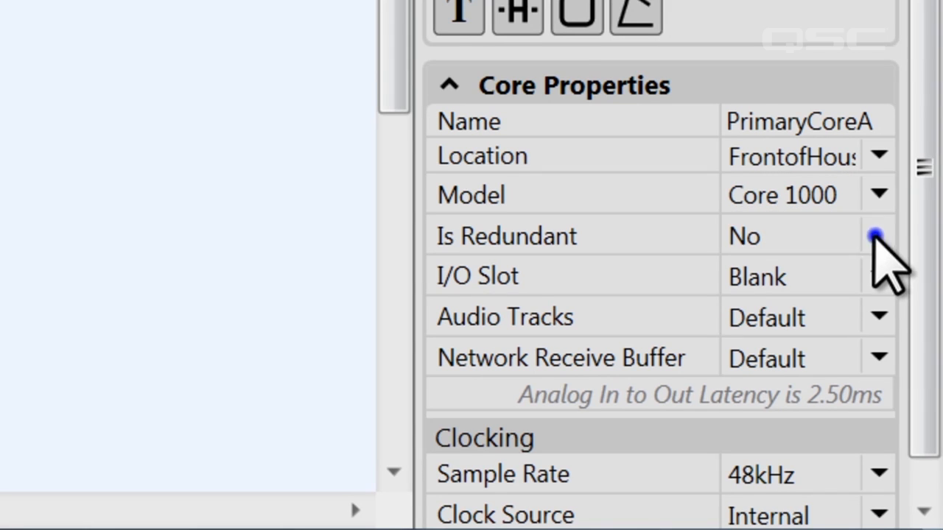
{"action": "left_click", "coordinate": [829, 274]}
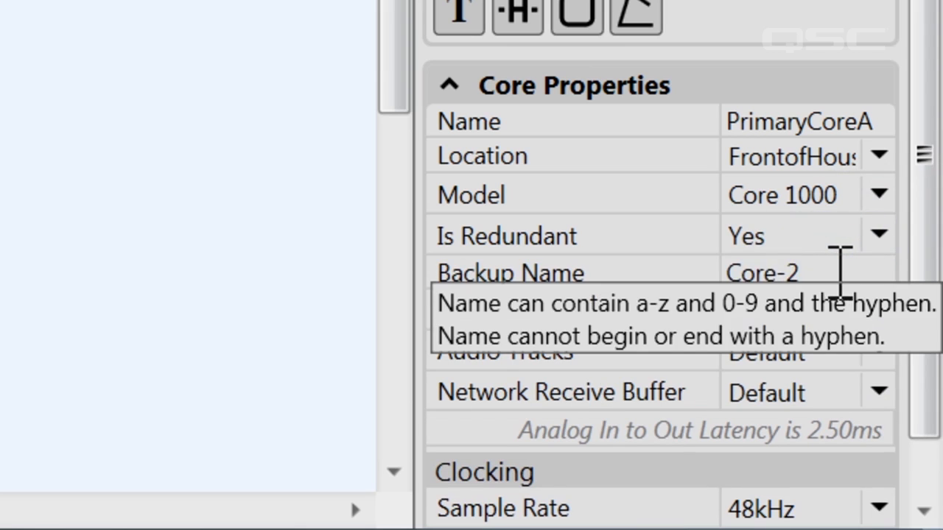
{"action": "left_click", "coordinate": [839, 273]}
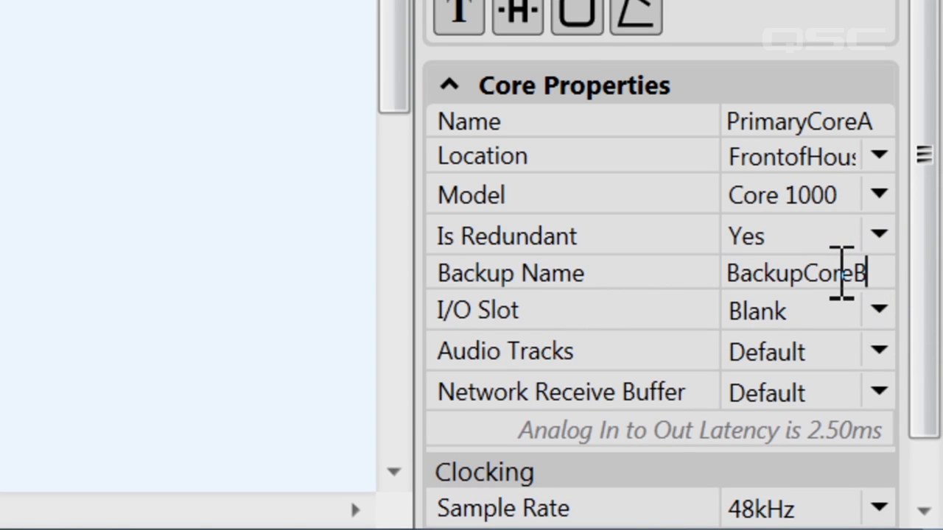
{"action": "left_click", "coordinate": [204, 238]}
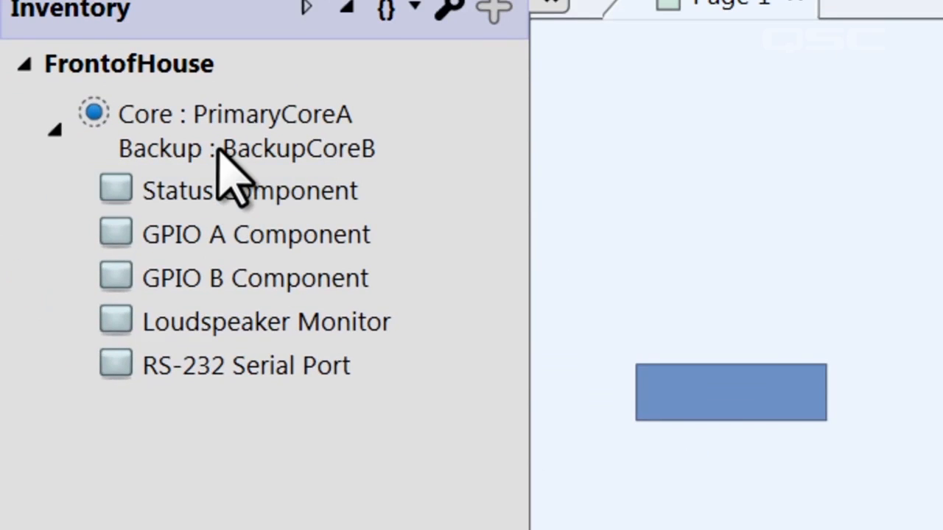
Set the core's I/O slot to Mic/Line In High Performance and keep its Audio Tracks at Default.
{"action": "left_click", "coordinate": [220, 152]}
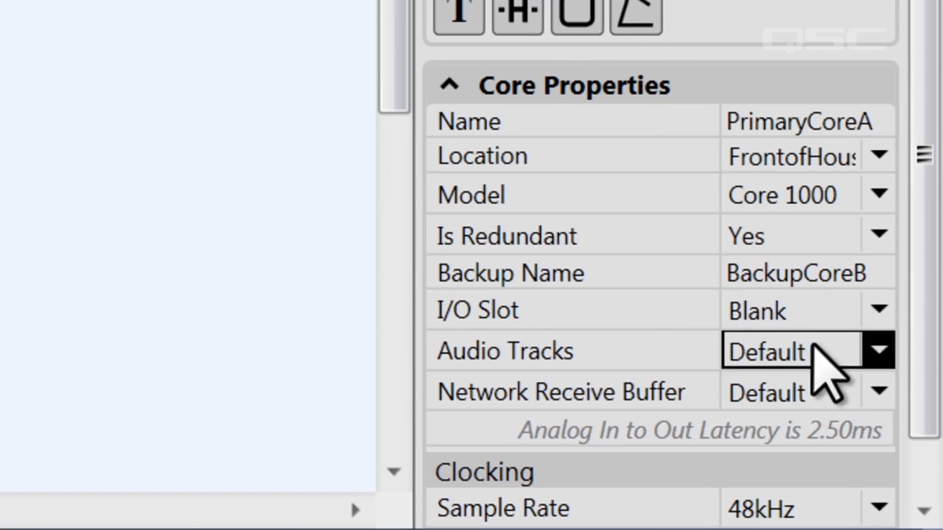
{"action": "left_click", "coordinate": [873, 311]}
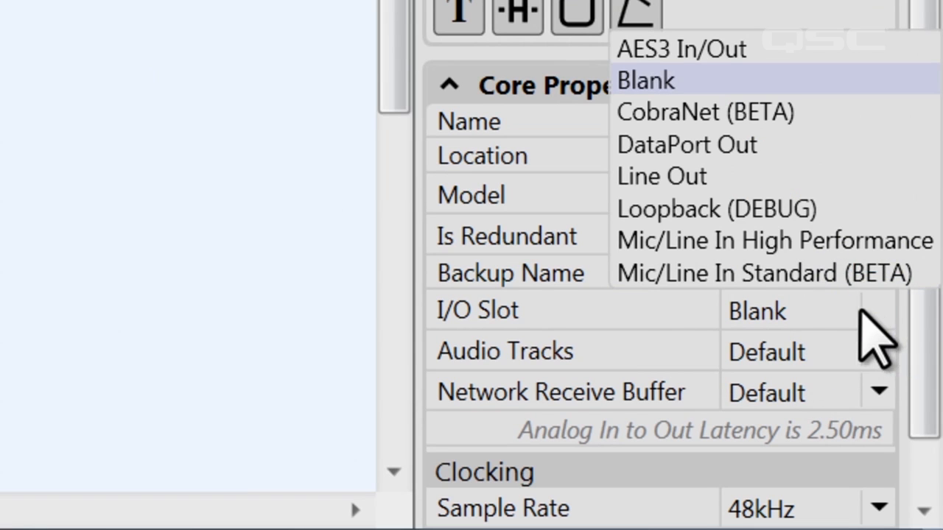
{"action": "left_click", "coordinate": [689, 240]}
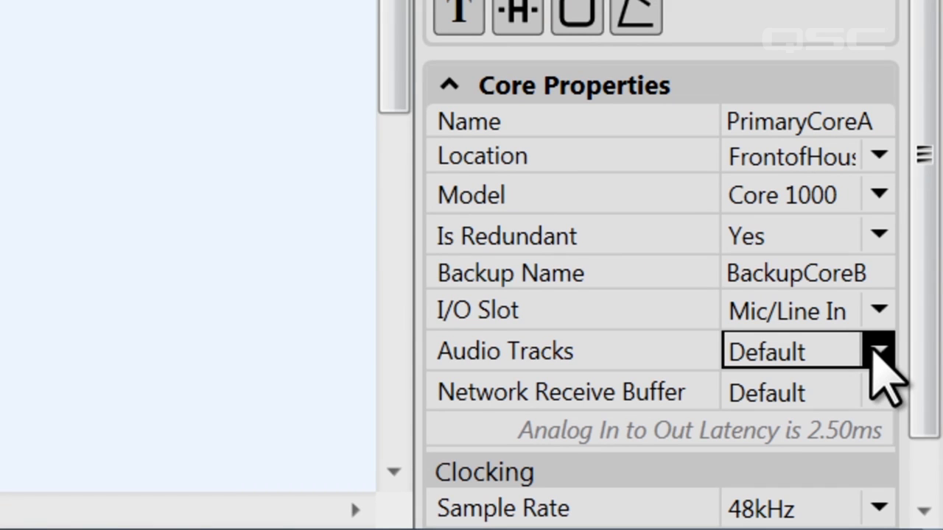
{"action": "left_click", "coordinate": [878, 352]}
{"action": "left_click", "coordinate": [610, 344]}
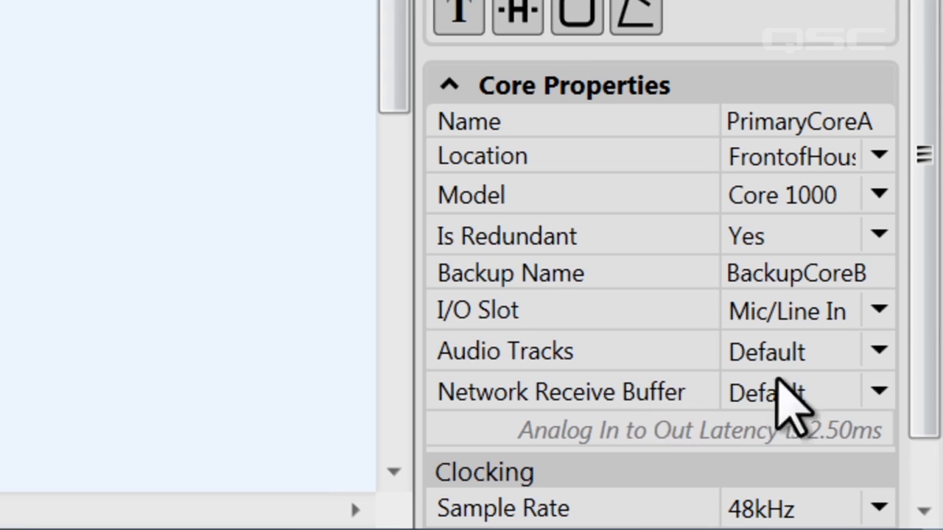
{"action": "left_click_drag", "start_coordinate": [919, 294], "coordinate": [926, 400]}
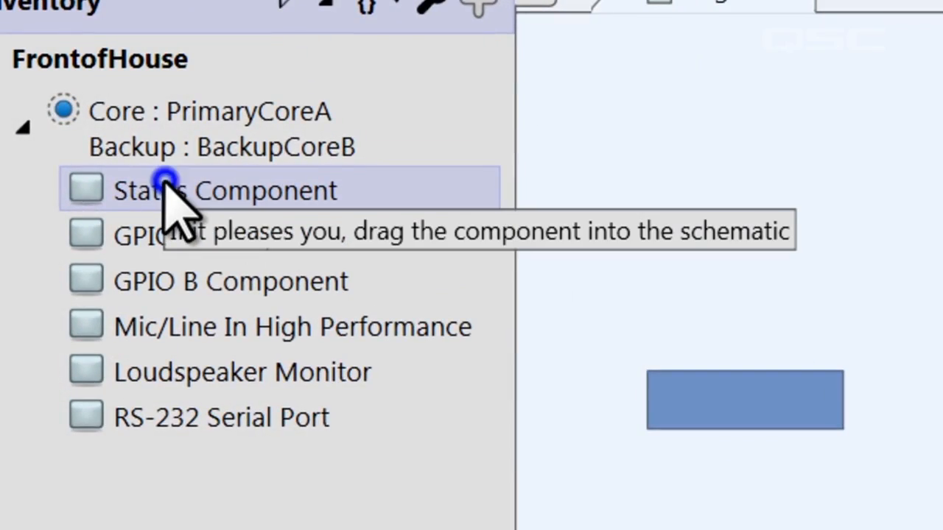
Place the core's Status Component in the schematic and open its Core Status control panel.
{"action": "left_click_drag", "start_coordinate": [165, 180], "coordinate": [669, 177]}
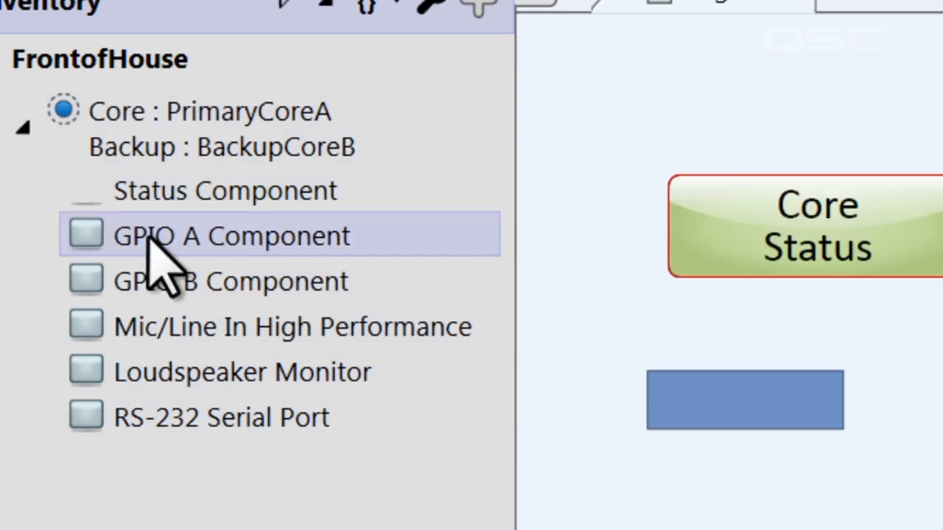
{"action": "mouse_move", "coordinate": [95, 211]}
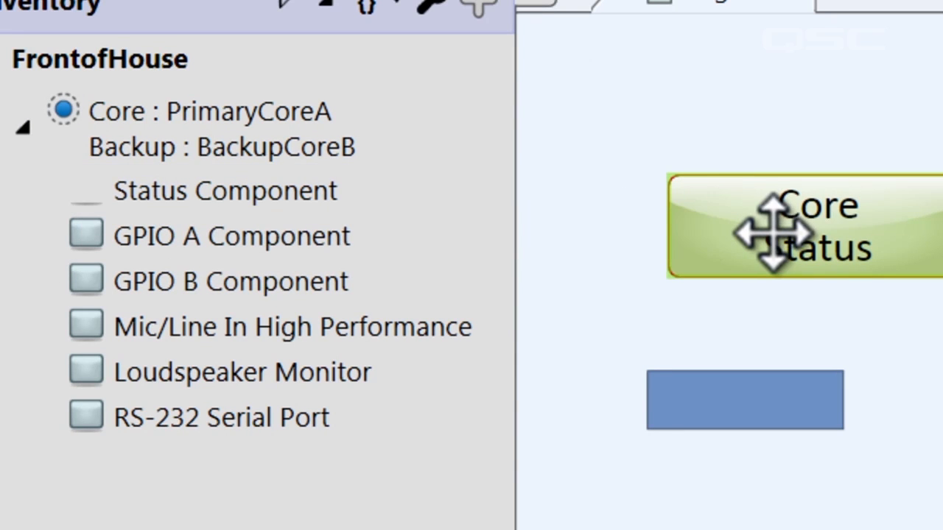
{"action": "double_click", "coordinate": [541, 188]}
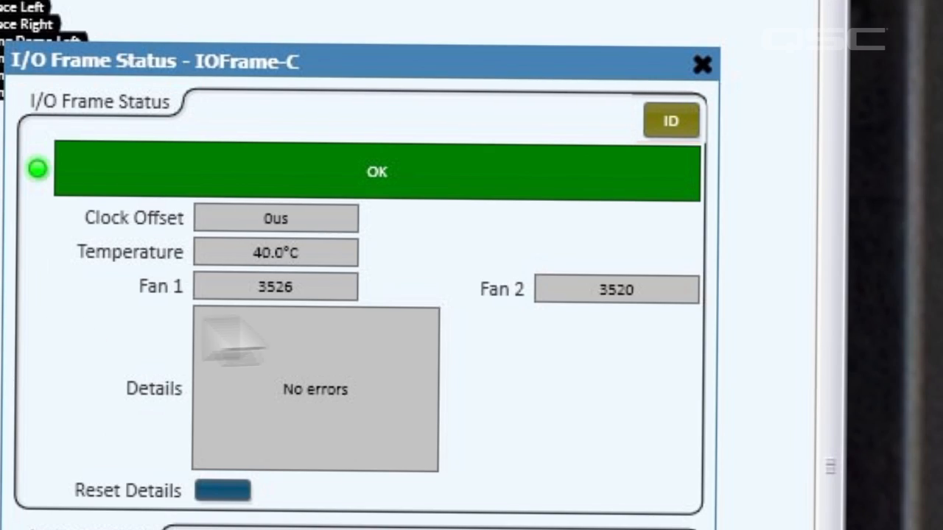
Trigger the ID function for IOFrame-C from its I/O Frame Status panel.
{"action": "left_click", "coordinate": [670, 122]}
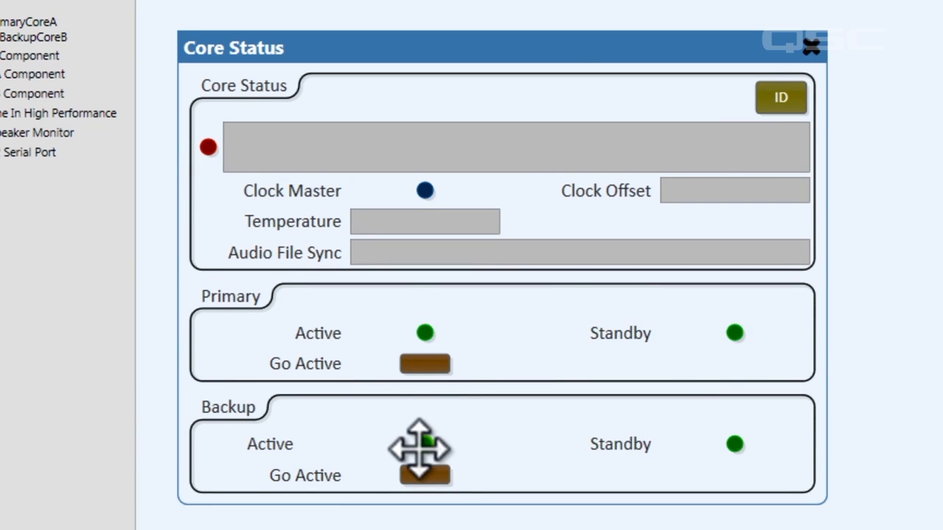
Move the Core Status panel aside to uncover its component and set the core's Verbose property to Yes.
{"action": "left_click_drag", "start_coordinate": [419, 448], "coordinate": [432, 436]}
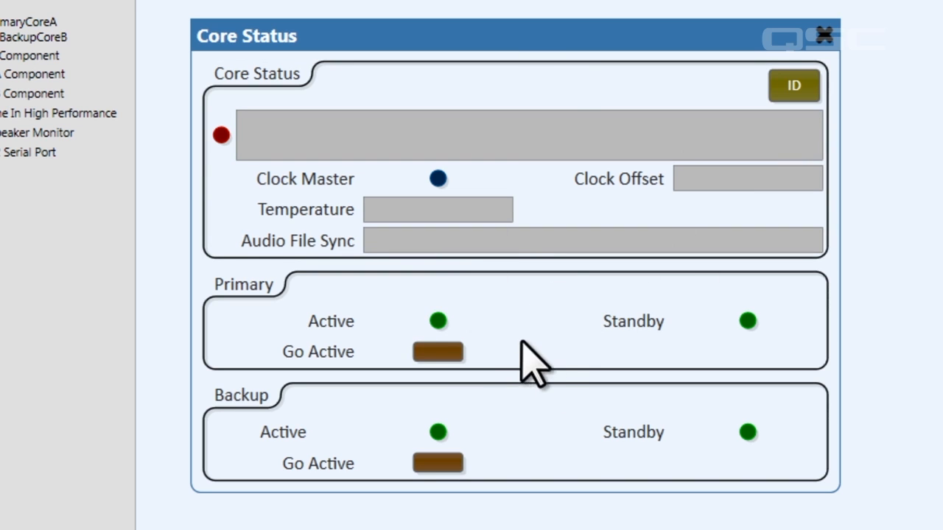
{"action": "left_click_drag", "start_coordinate": [486, 35], "coordinate": [618, 35]}
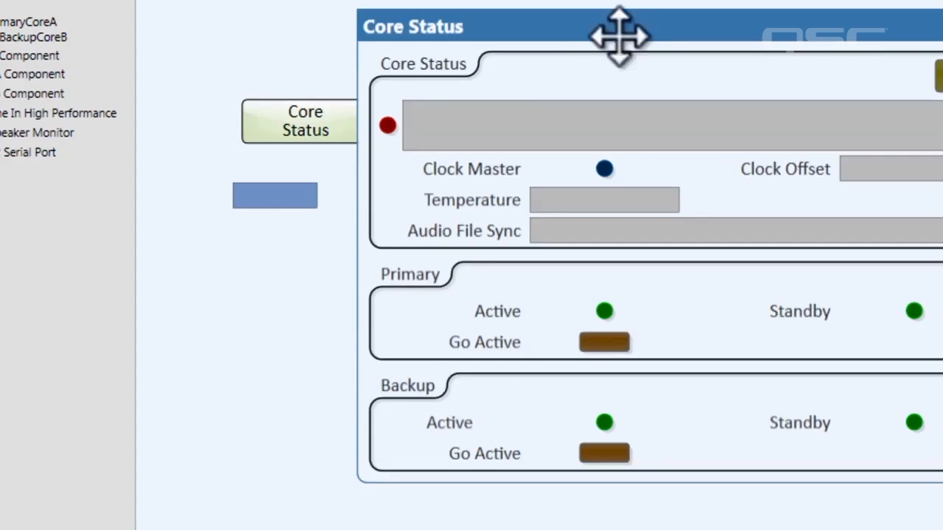
{"action": "left_click", "coordinate": [289, 123]}
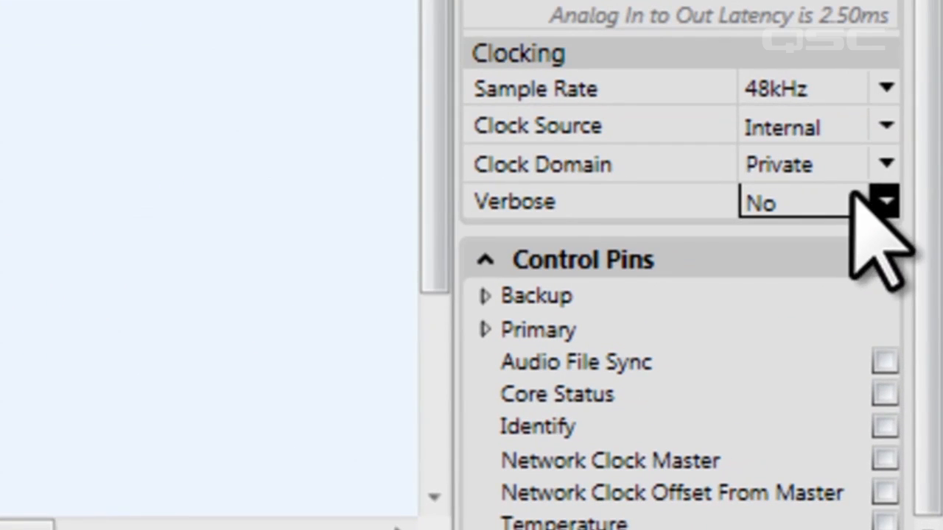
{"action": "left_click", "coordinate": [884, 203]}
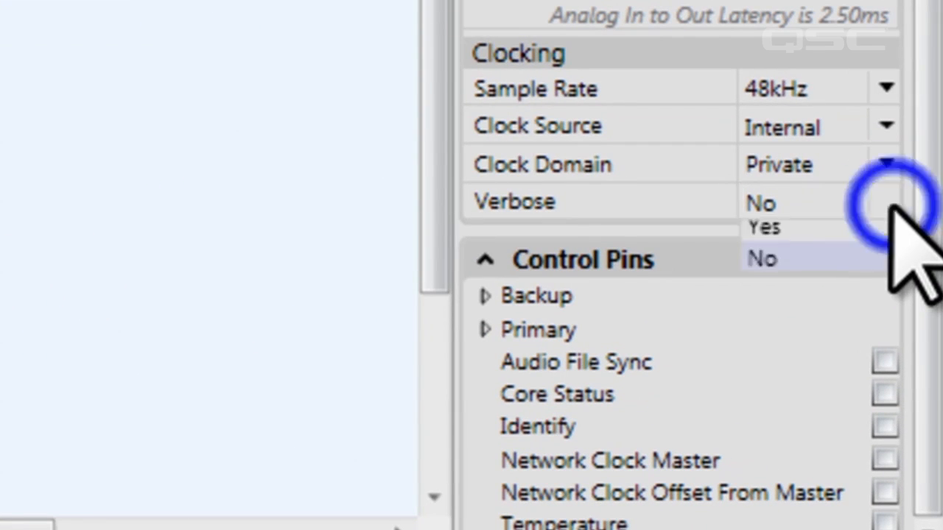
{"action": "left_click", "coordinate": [828, 240]}
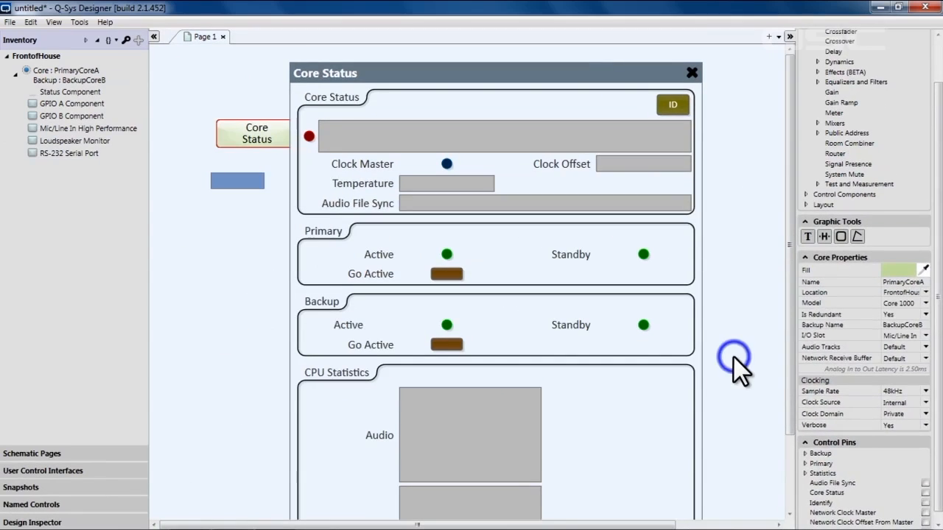
{"action": "left_click", "coordinate": [732, 356]}
{"action": "left_click_drag", "start_coordinate": [788, 343], "coordinate": [782, 438]}
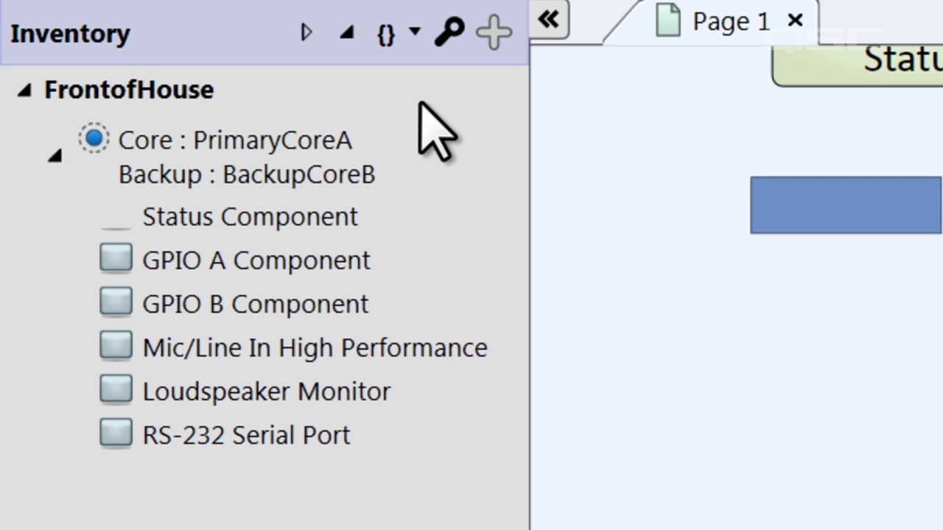
Add an I/O Frame peripheral to the Inventory and close the hardware list.
{"action": "left_click", "coordinate": [495, 34]}
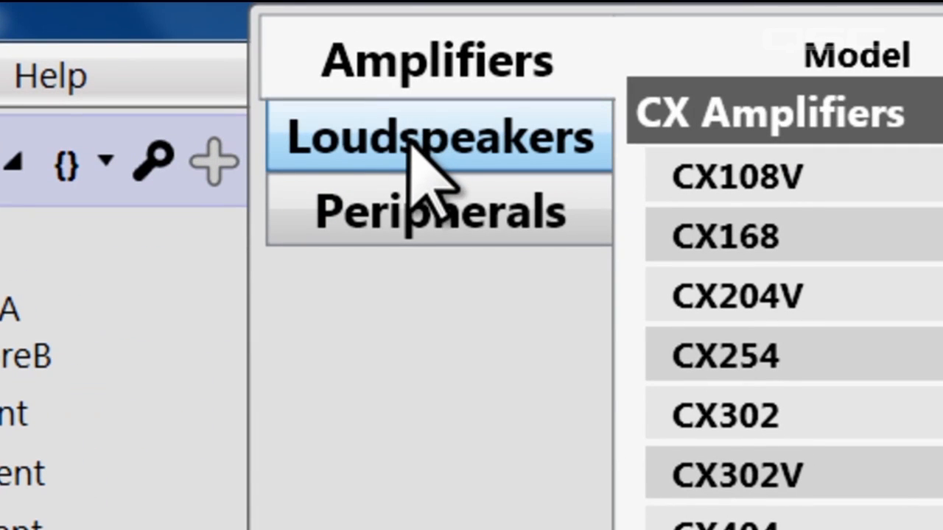
{"action": "left_click", "coordinate": [423, 224]}
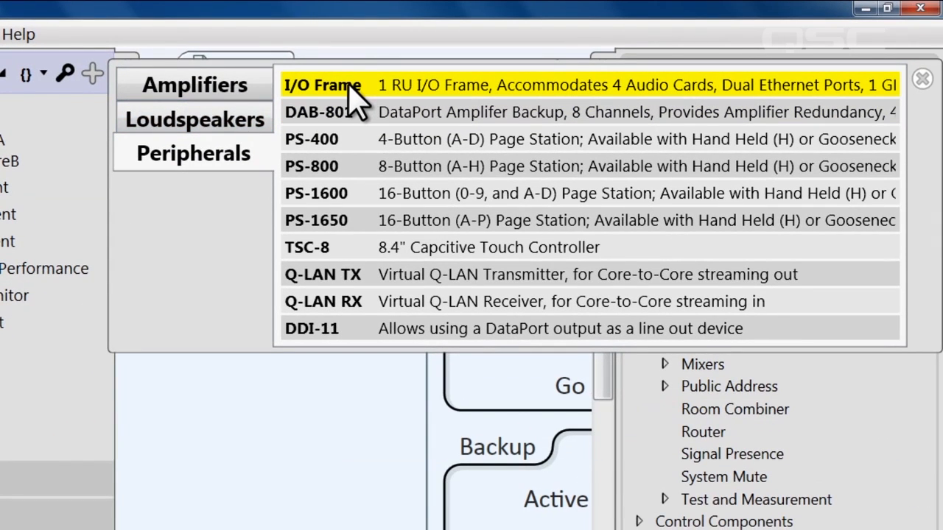
{"action": "left_click", "coordinate": [921, 78]}
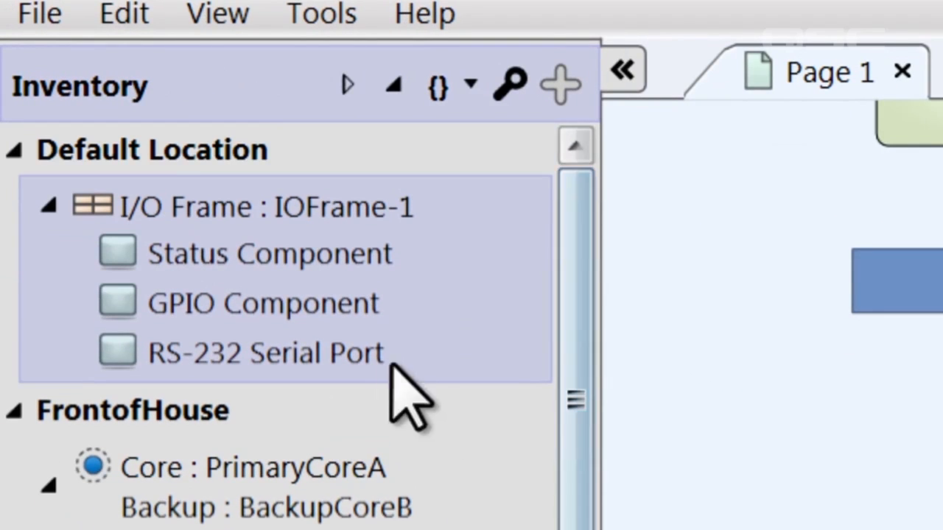
Select the IOFrame-1 peripheral in the Inventory and examine its Name, Location and Is Redundant properties.
{"action": "left_click", "coordinate": [204, 203]}
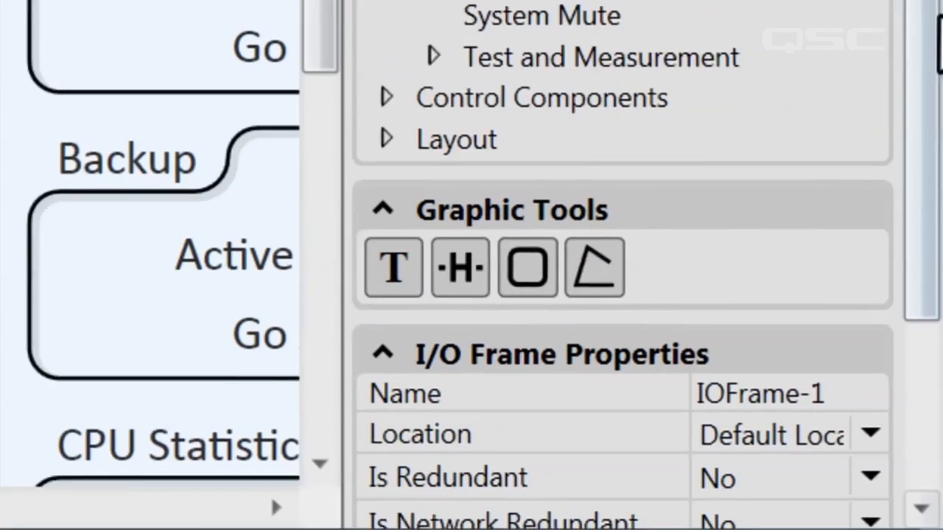
{"action": "left_click_drag", "start_coordinate": [931, 33], "coordinate": [935, 81]}
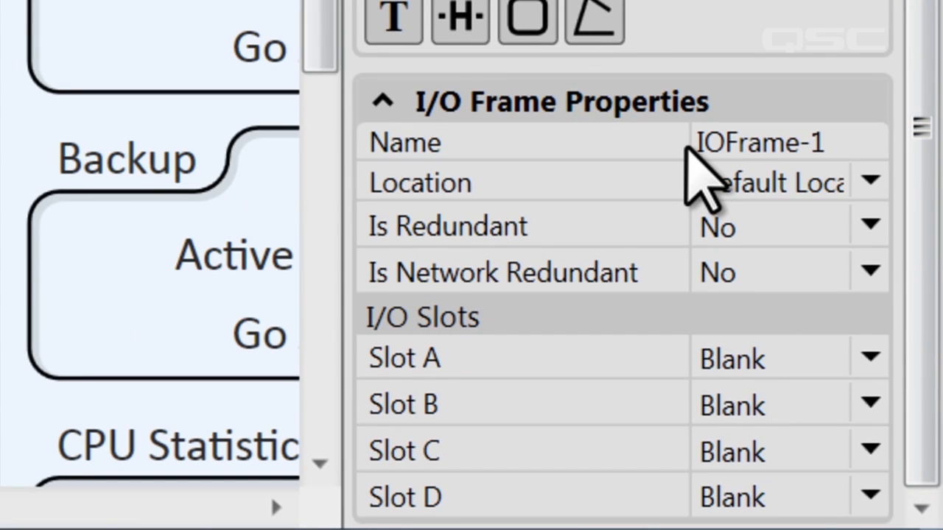
{"action": "left_click", "coordinate": [740, 140]}
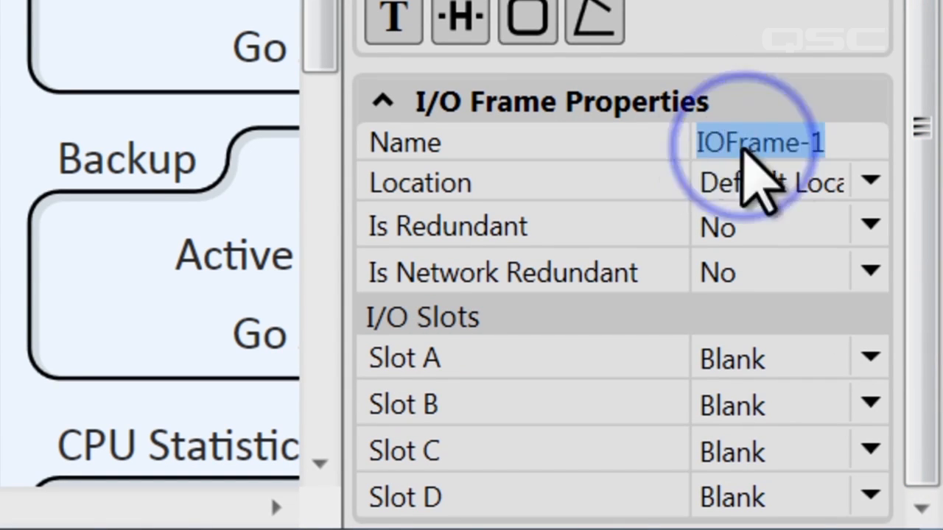
{"action": "left_click", "coordinate": [754, 184]}
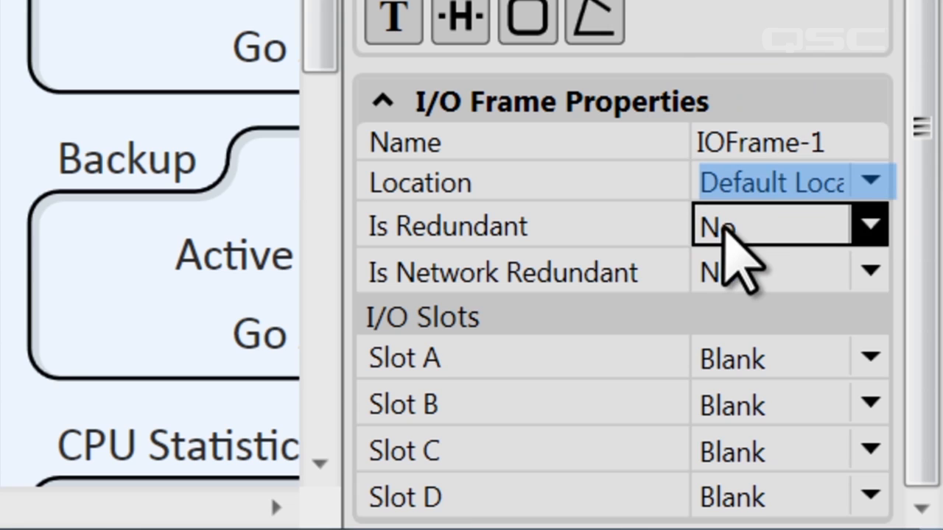
{"action": "left_click", "coordinate": [724, 225]}
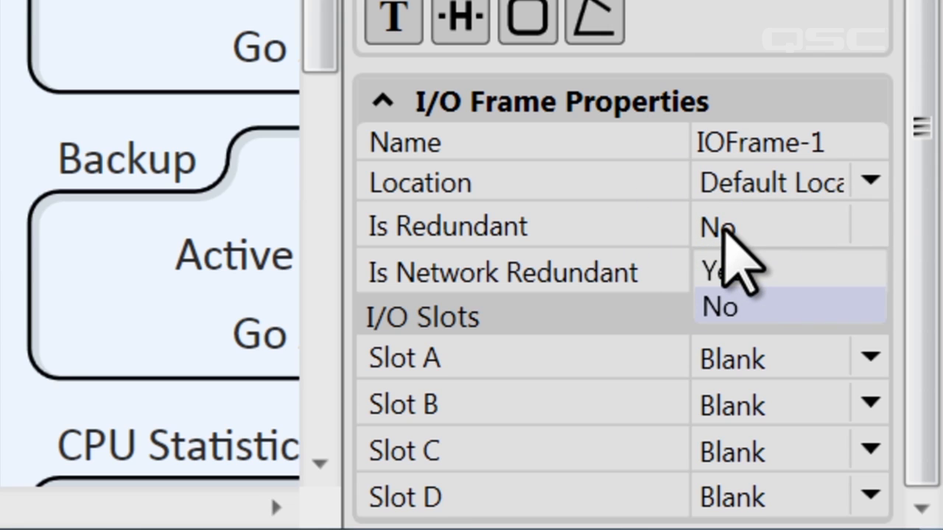
{"action": "left_click", "coordinate": [909, 269]}
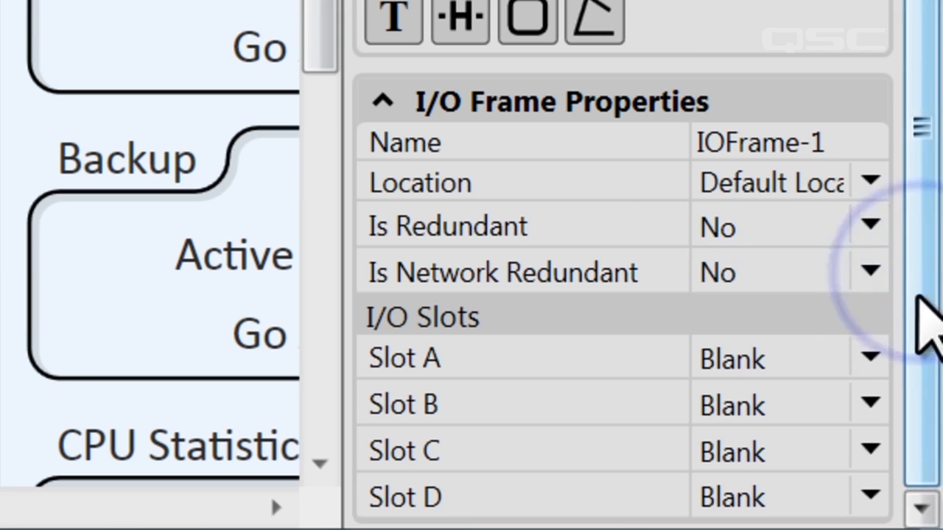
Set the I/O Frame's Slots A and B to Mic/Line In High Performance and Slots C and D to DataPort Out.
{"action": "left_click", "coordinate": [866, 358]}
{"action": "left_click", "coordinate": [797, 280]}
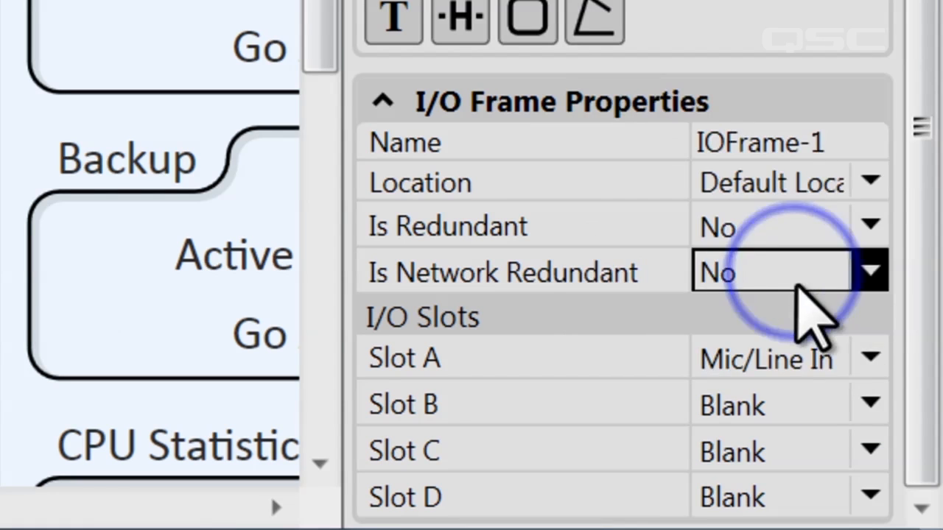
{"action": "left_click", "coordinate": [868, 403]}
{"action": "left_click", "coordinate": [799, 322]}
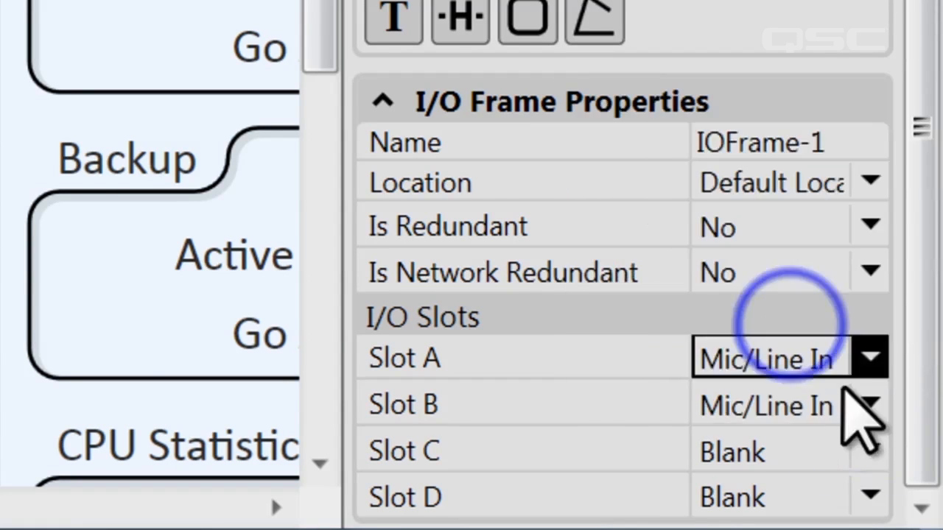
{"action": "left_click", "coordinate": [870, 449]}
{"action": "left_click", "coordinate": [741, 262]}
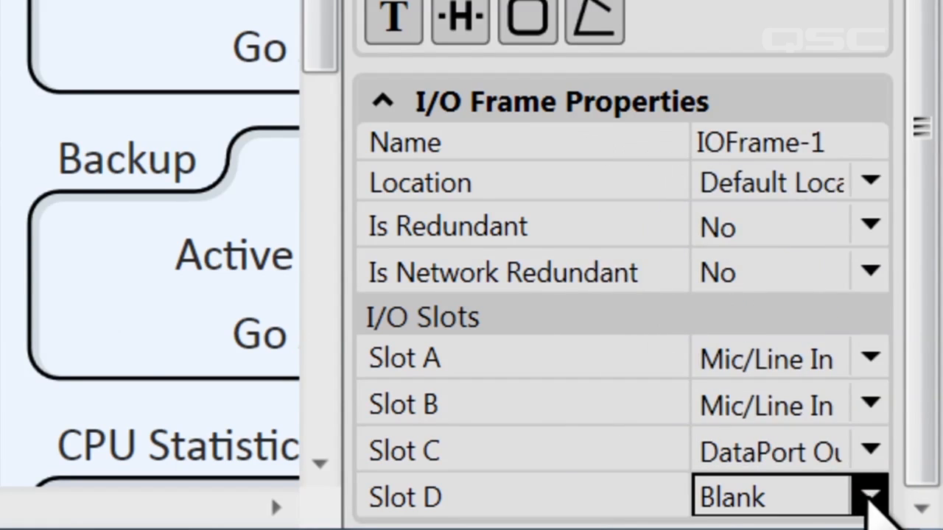
{"action": "left_click", "coordinate": [869, 497]}
{"action": "left_click", "coordinate": [759, 306]}
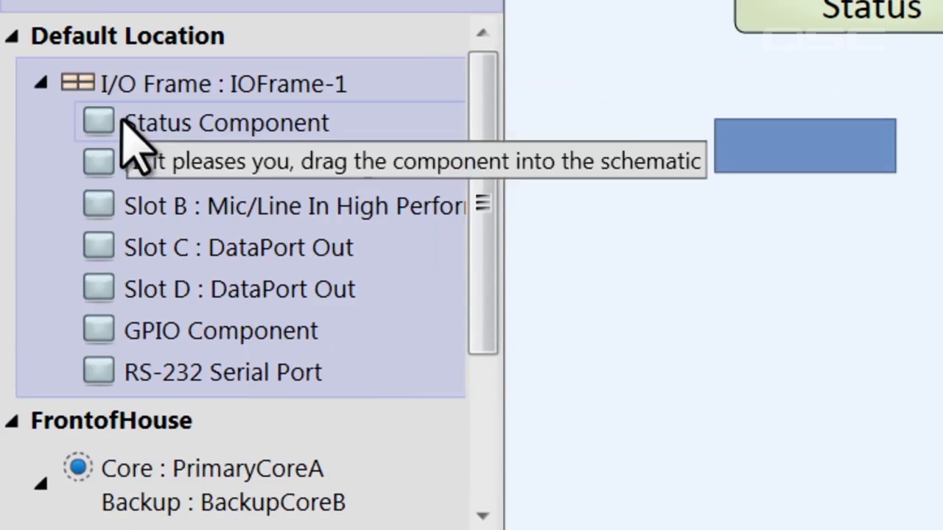
Place IOFrame-1's Status Component in the schematic below the blue rectangle and open its I/O Frame Status control panel.
{"action": "left_click_drag", "start_coordinate": [89, 122], "coordinate": [615, 332]}
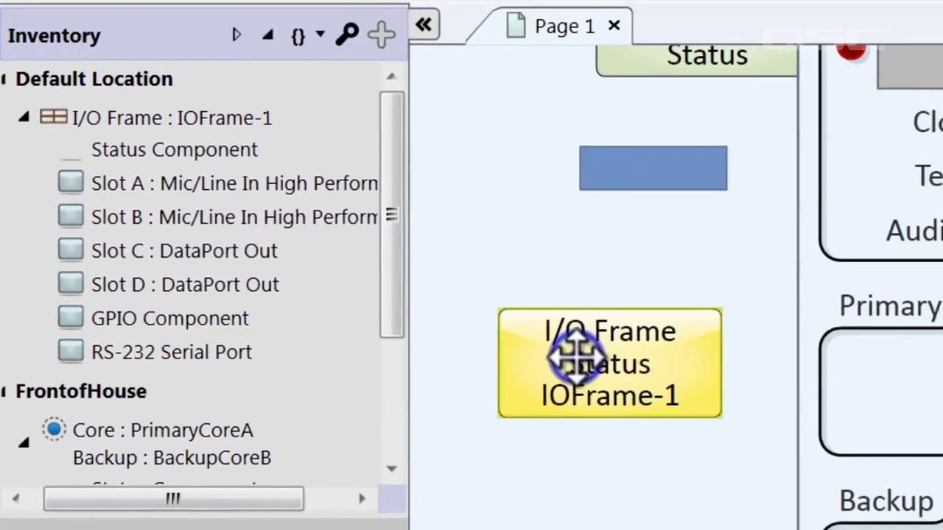
{"action": "double_click", "coordinate": [701, 373]}
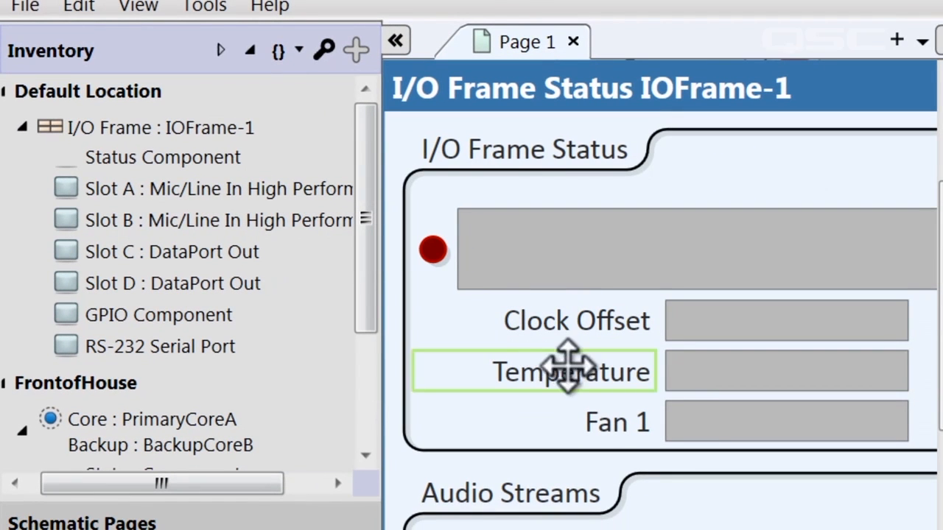